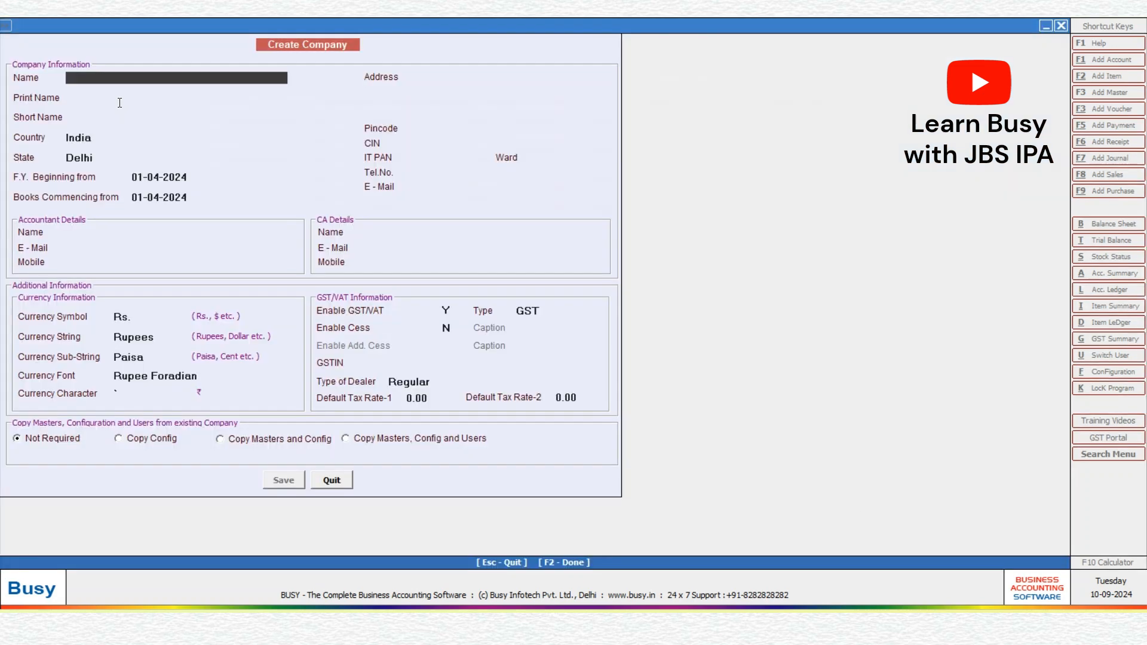
# Step: Type the company name 'JBS Institute of Professional Accountant', fixing the stray bracket and final letter
pyautogui.write('JBS (Institute of P')
pyautogui.write('rofessional Accountan')
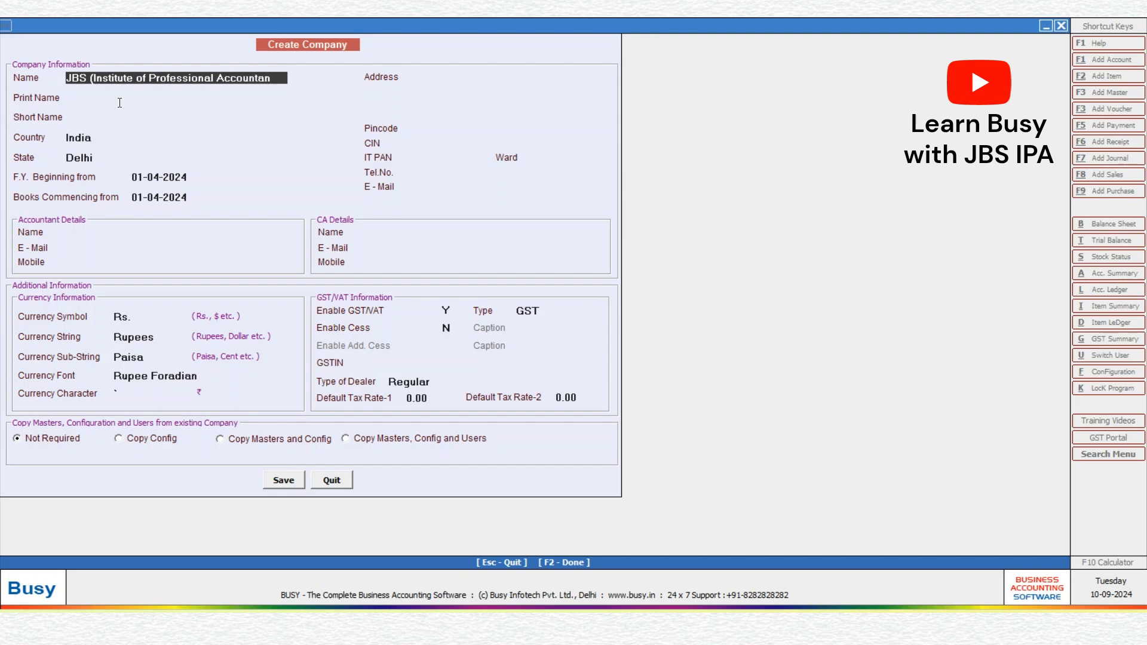
pyautogui.click(98, 82)
pyautogui.press('BackSpace')
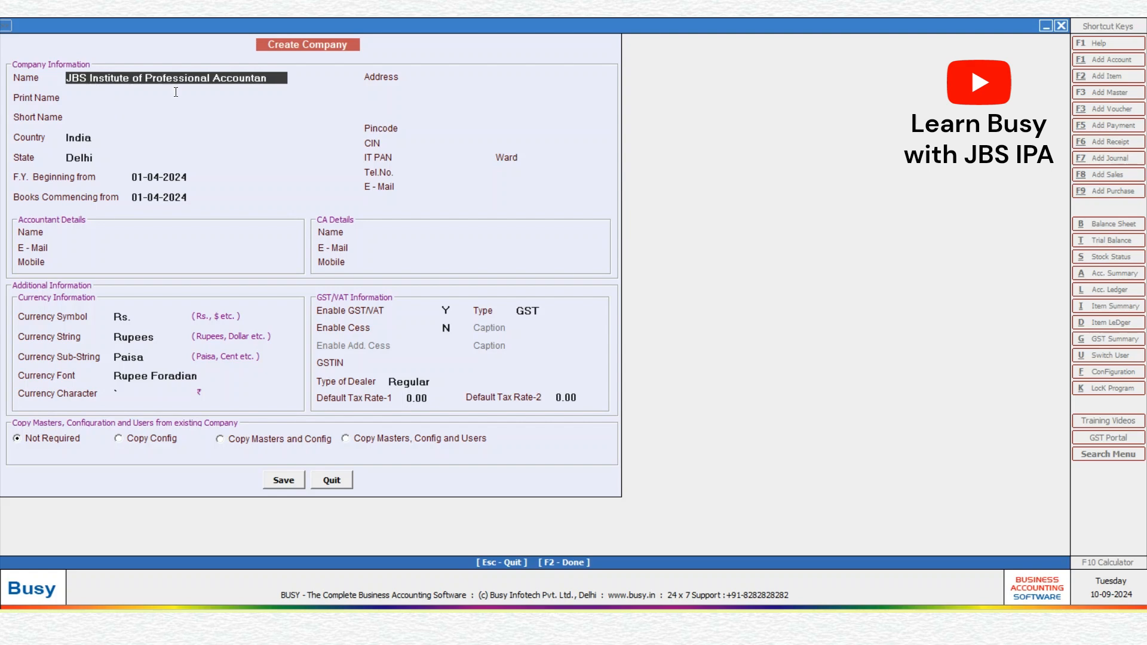
pyautogui.write('T')
pyautogui.press('BackSpace')
pyautogui.write('t')
# Step: Accept the name as the print name and enter the short name 'JBS IPA'
pyautogui.press('Return')
pyautogui.press('Return')
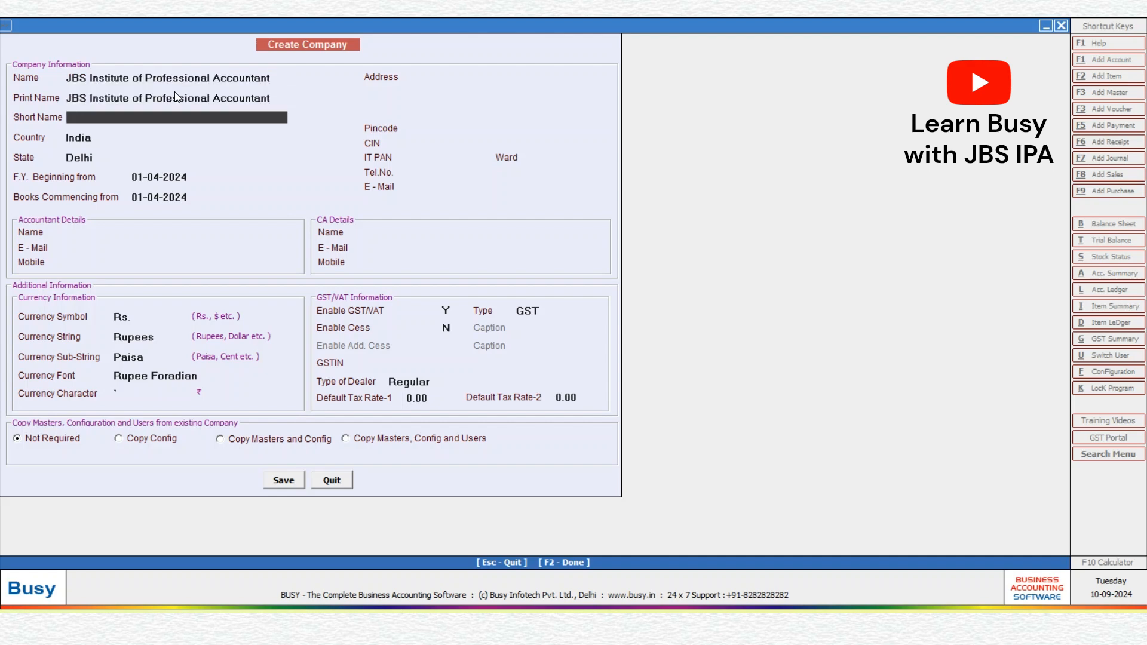
pyautogui.write('JBS IPA')
# Step: Keep country India, select state Uttar Pradesh, and accept the default financial-year and books dates
pyautogui.press('Return')
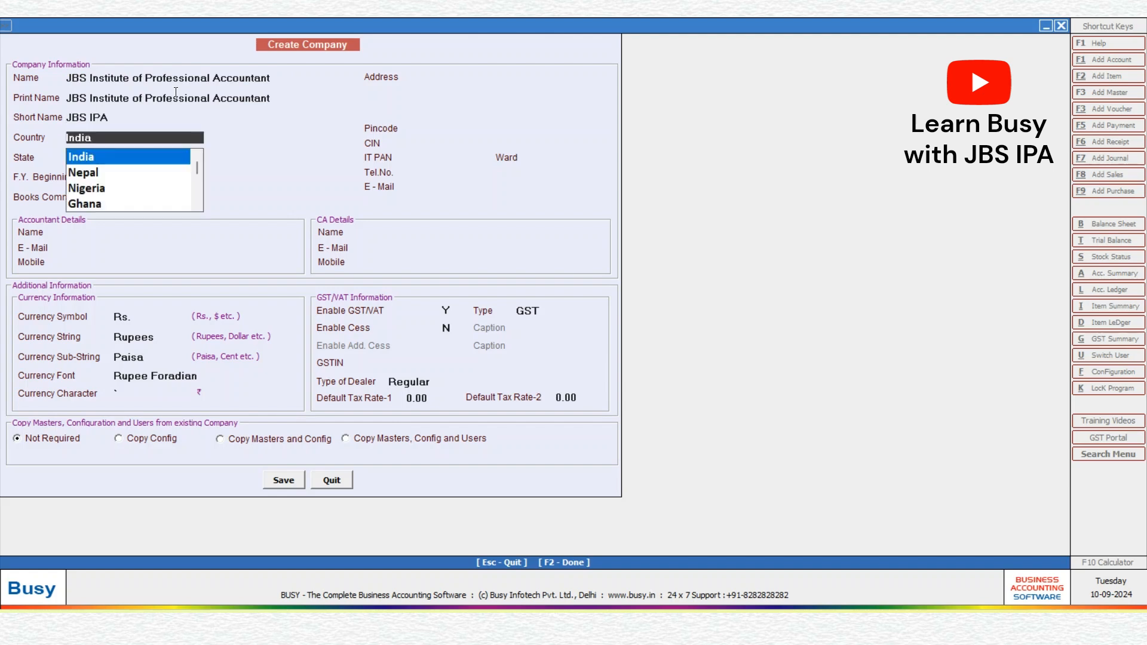
pyautogui.press('Return')
pyautogui.write('ut')
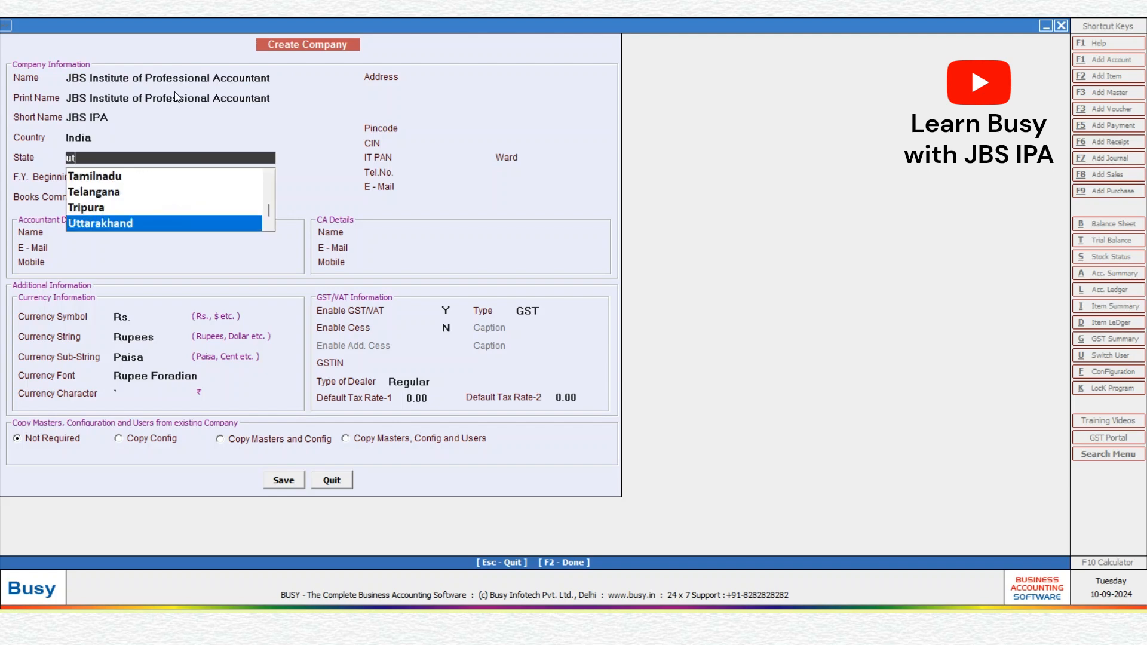
pyautogui.press('Down')
pyautogui.press('Return')
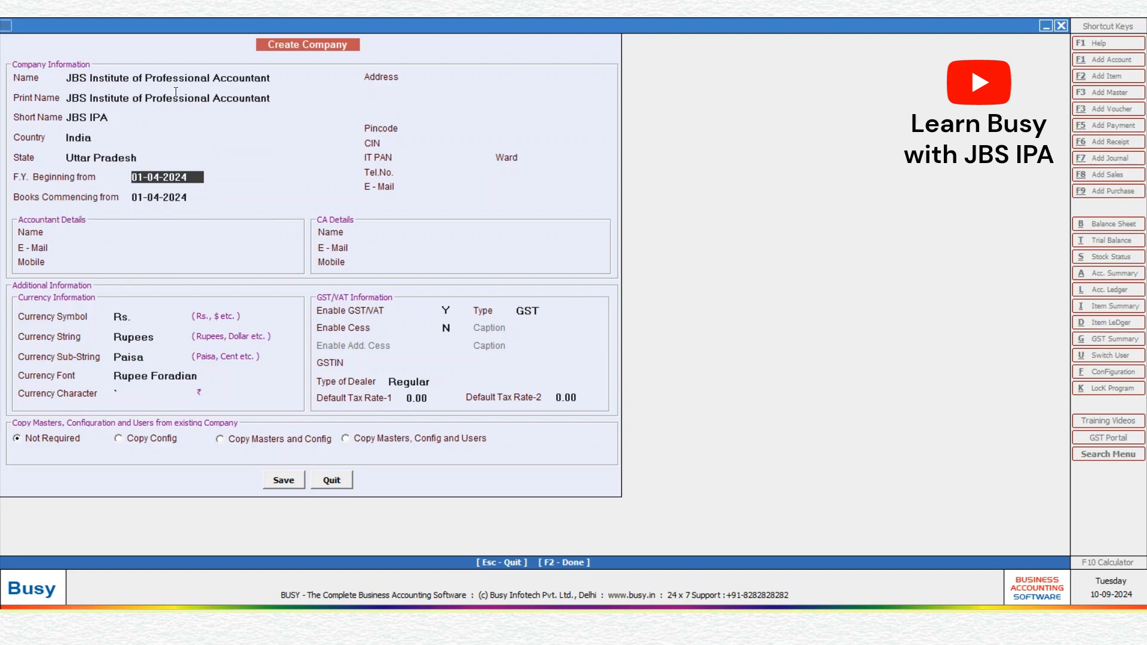
pyautogui.press('Return')
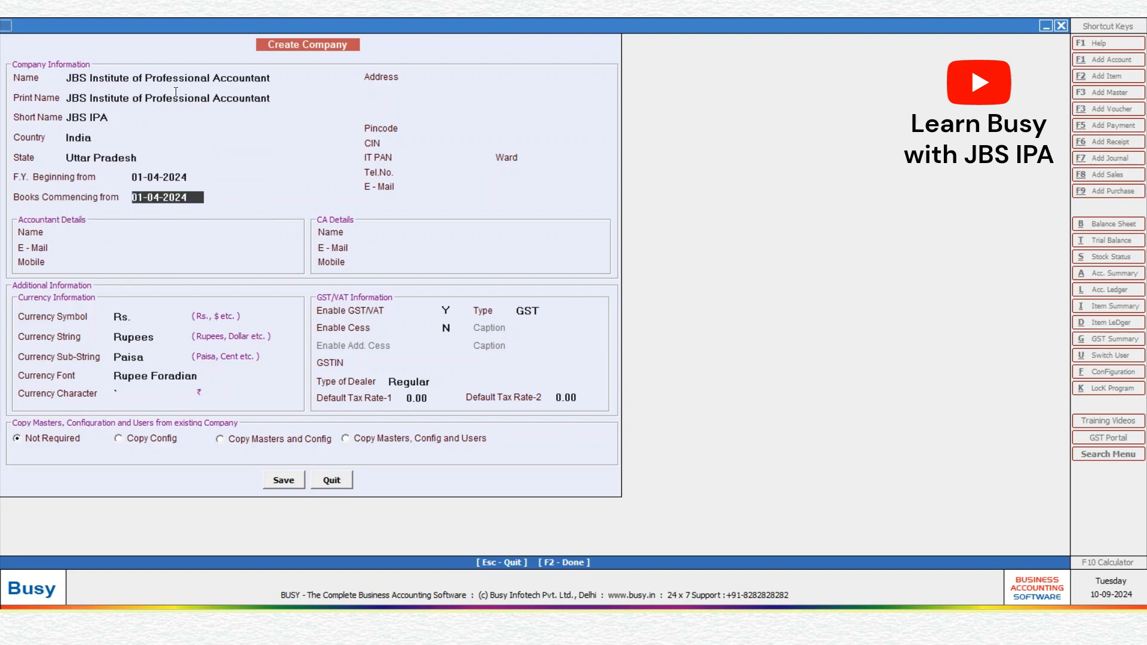
pyautogui.press('Return')
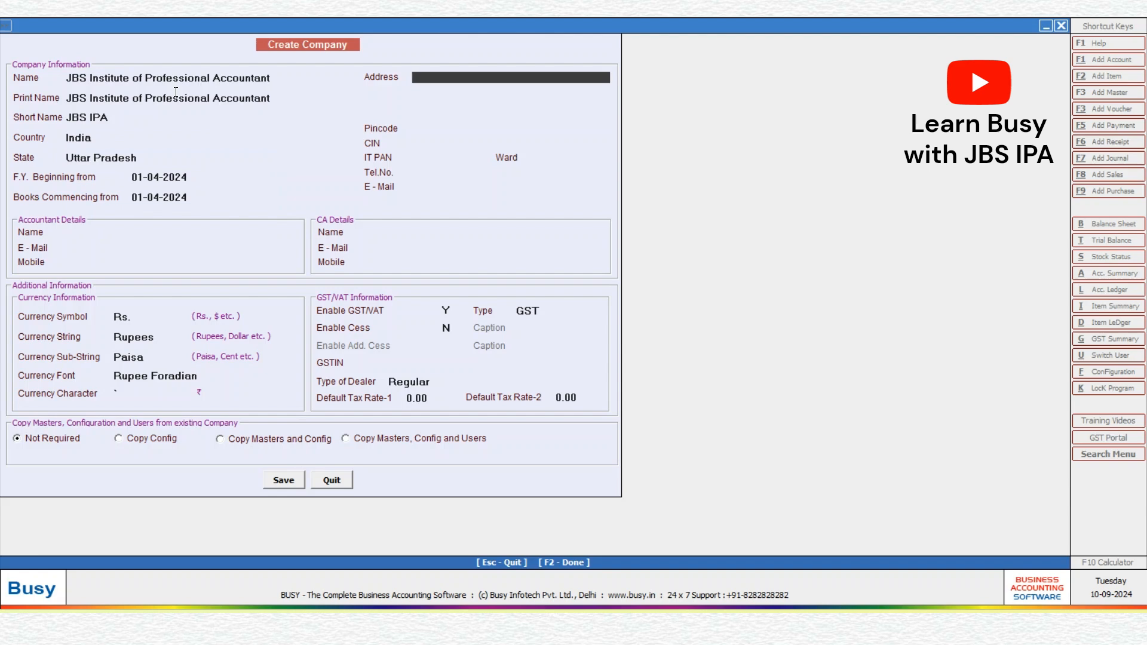
# Step: Enter address Noida and pincode 201301, leaving CIN, telephone and e-mail blank
pyautogui.write('Noida')
pyautogui.press('Return')
pyautogui.press('Return')
pyautogui.press('Return')
pyautogui.press('Return')
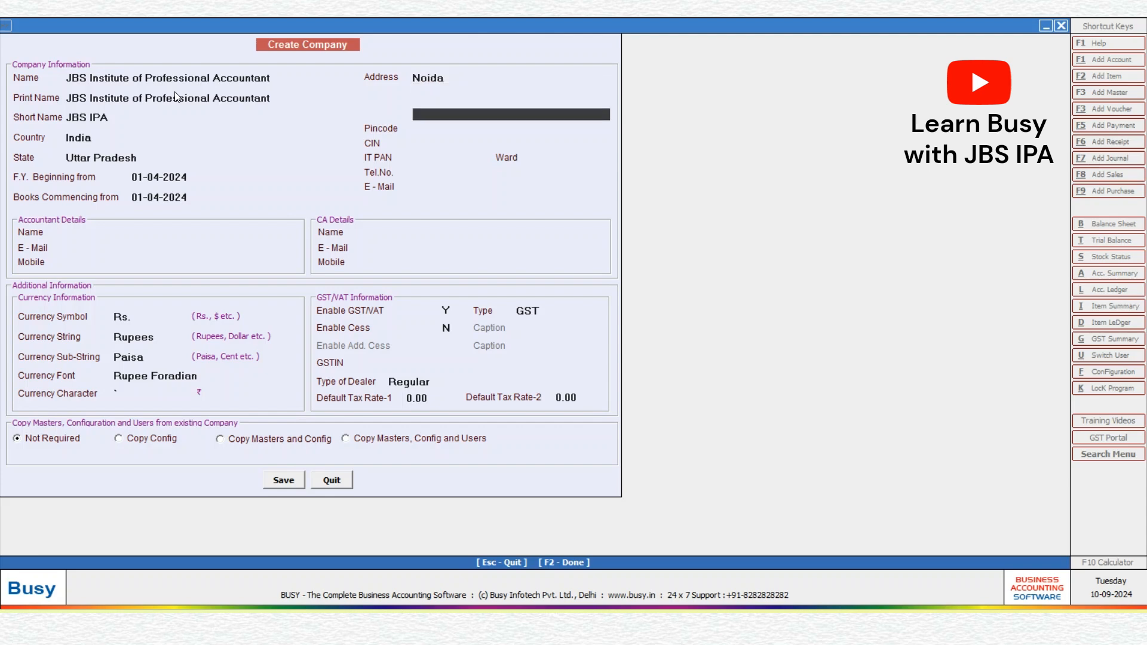
pyautogui.write('201301')
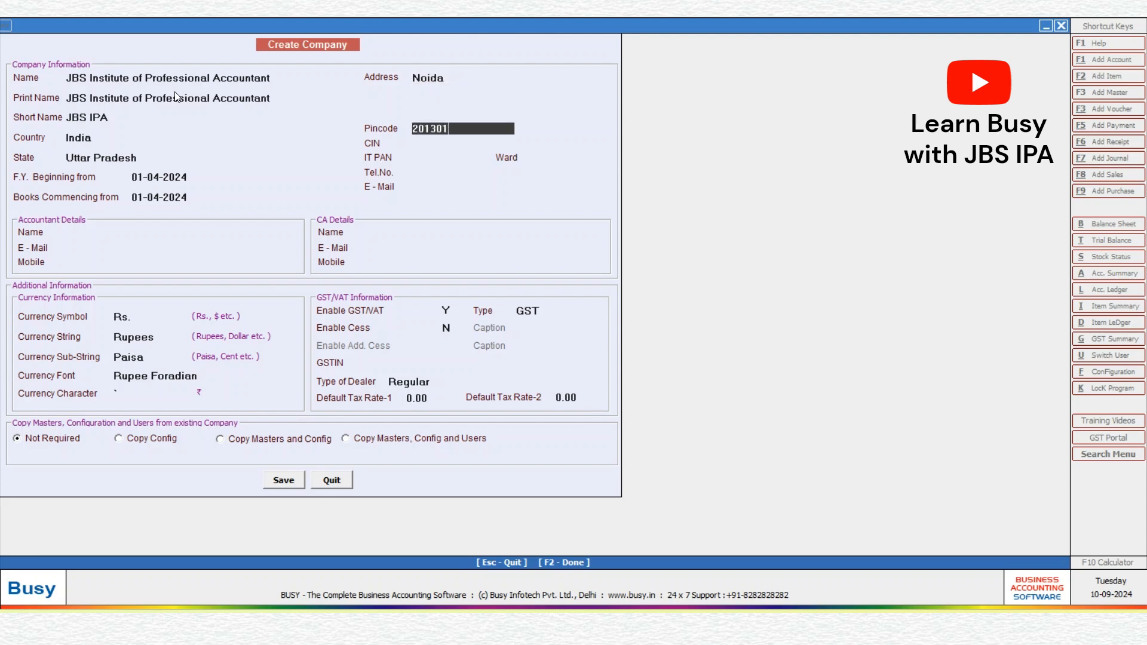
pyautogui.press('Return')
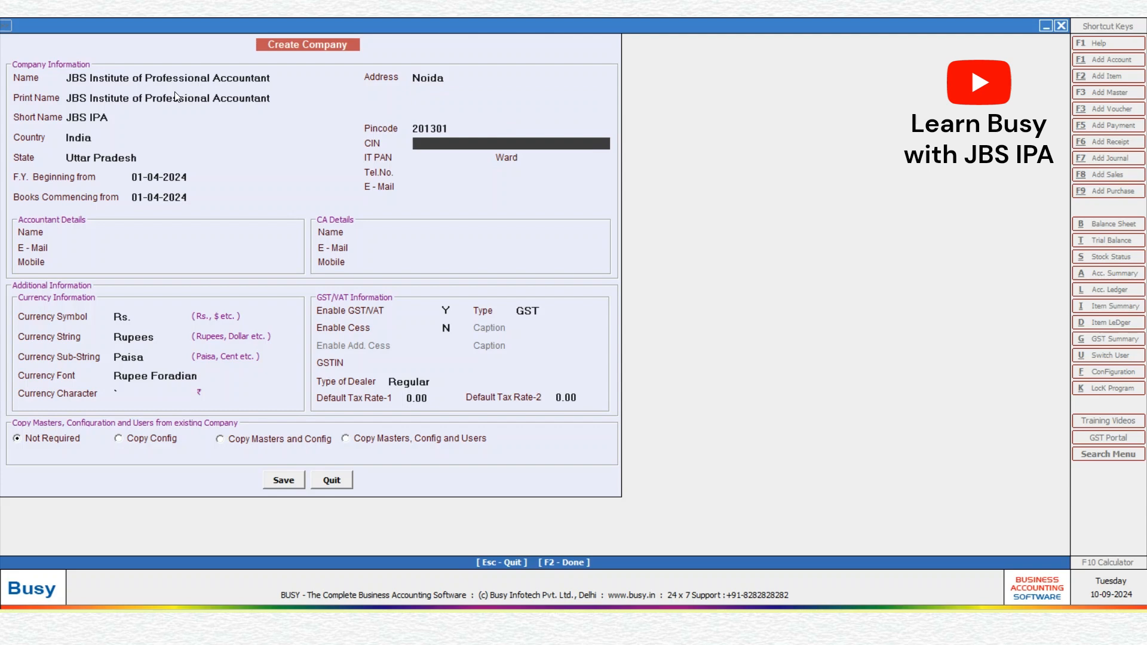
pyautogui.press('Return')
pyautogui.press('Return')
pyautogui.press('Return')
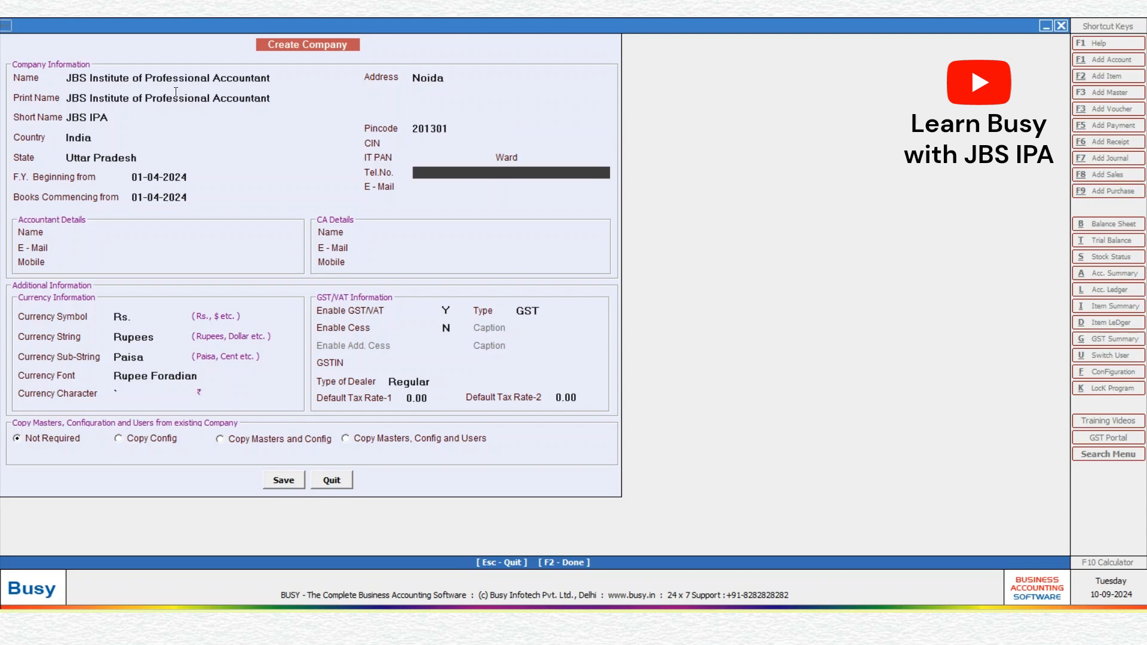
pyautogui.press('Return')
pyautogui.press('Return')
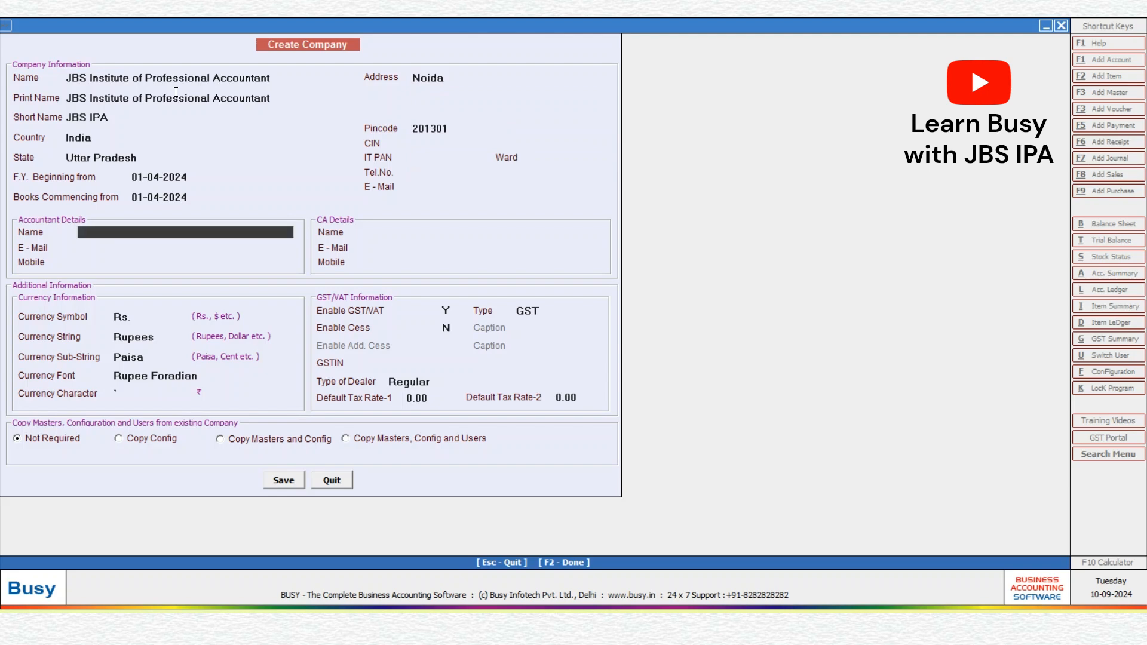
pyautogui.press('Return')
pyautogui.press('Return')
pyautogui.press('Return')
pyautogui.press('Return')
pyautogui.press('Return')
pyautogui.press('Return')
pyautogui.press('Return')
pyautogui.press('Return')
pyautogui.press('Return')
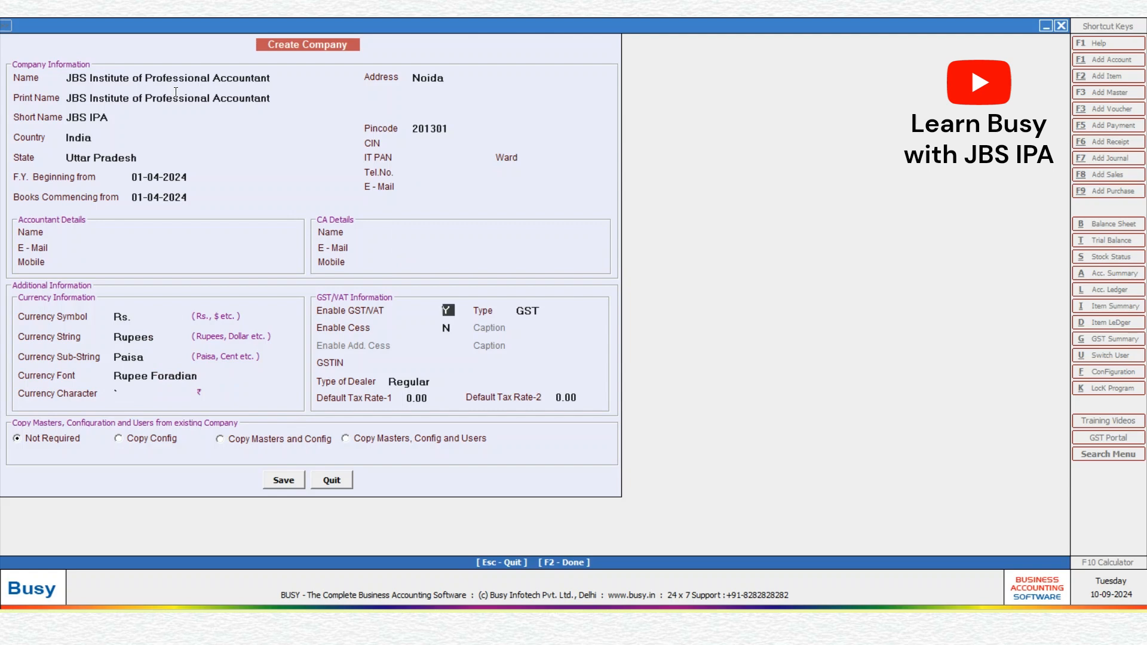
# Step: Keep GST defaults with dealer type Regular and set Default Tax Rate-1 to 18
pyautogui.press('Return')
pyautogui.press('Return')
pyautogui.press('Return')
pyautogui.press('Return')
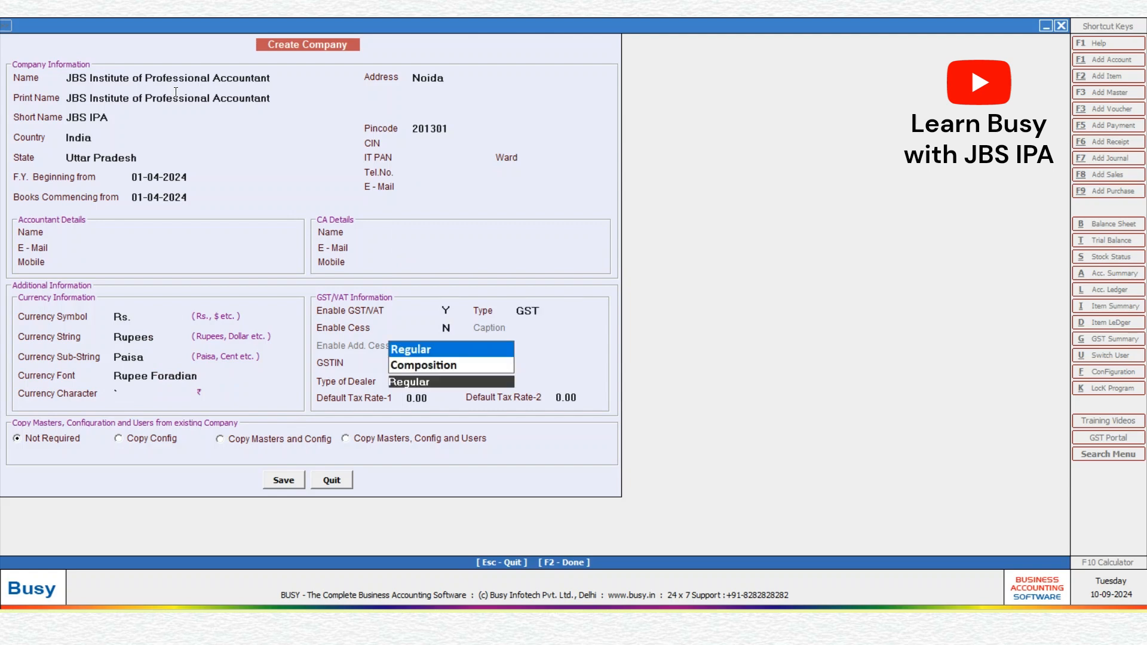
pyautogui.press('Return')
pyautogui.write('18')
pyautogui.press('Return')
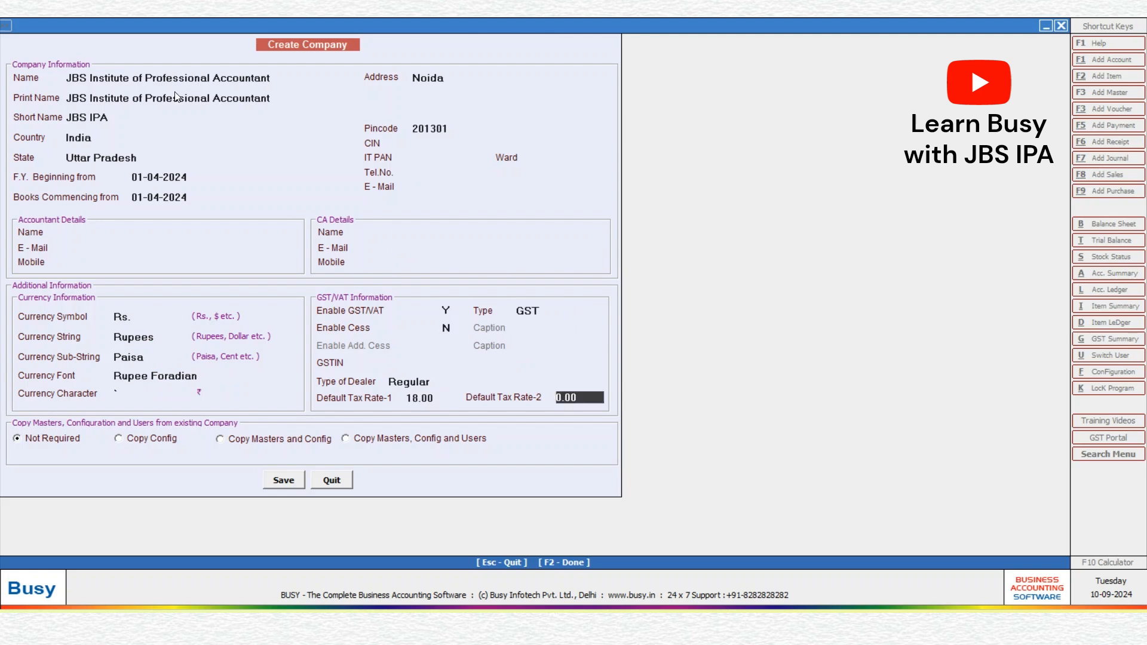
pyautogui.press('Return')
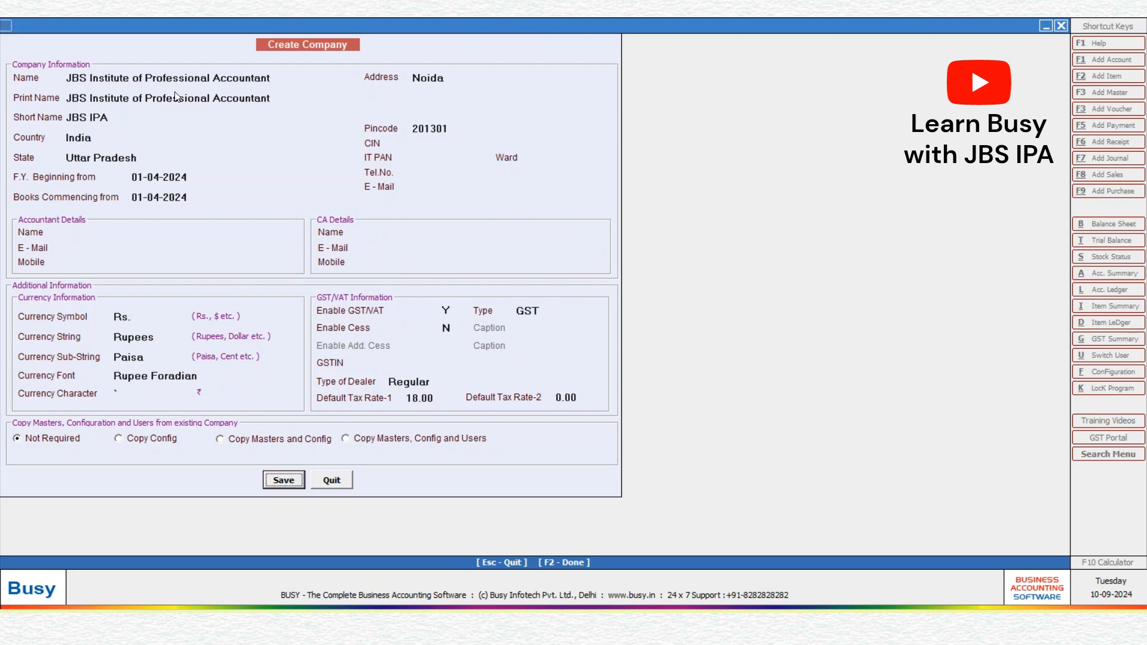
# Step: Save the company details and confirm the save prompt
pyautogui.click(282, 482)
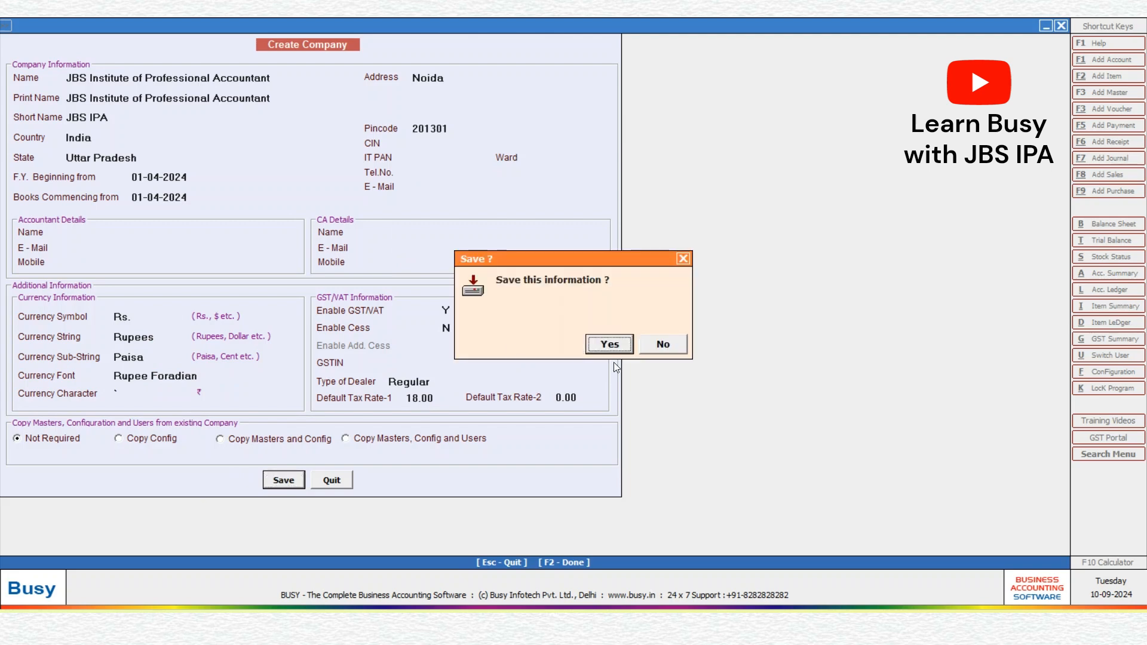
pyautogui.click(622, 352)
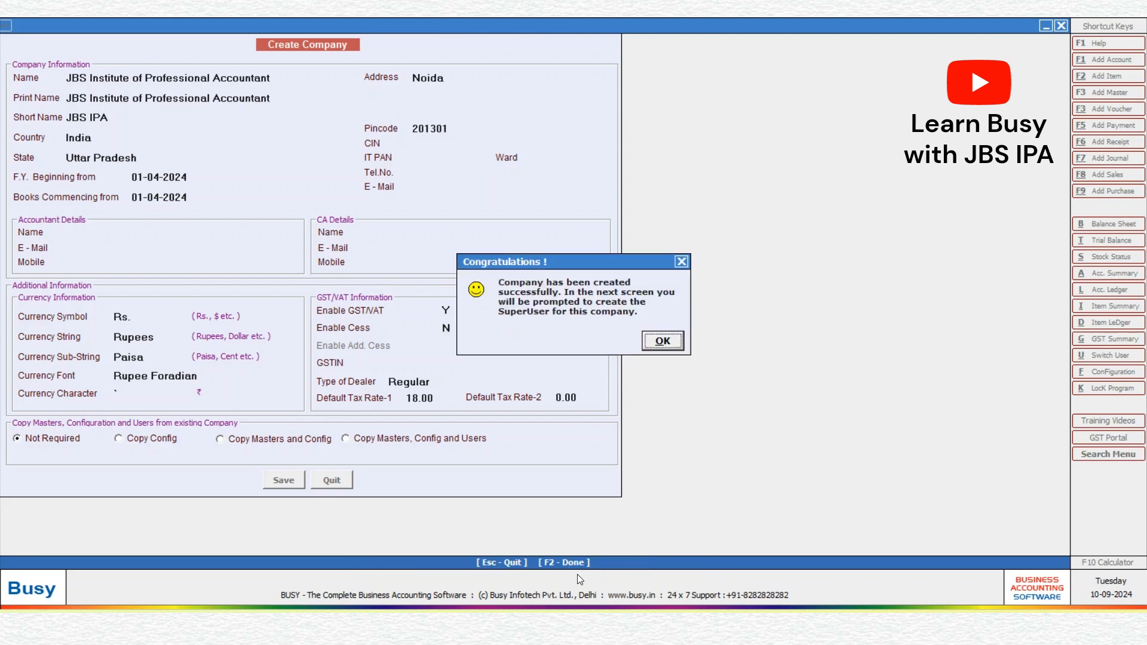
# Step: Set up superuser 'admin' with authentication required, entering and confirming the password
pyautogui.click(663, 350)
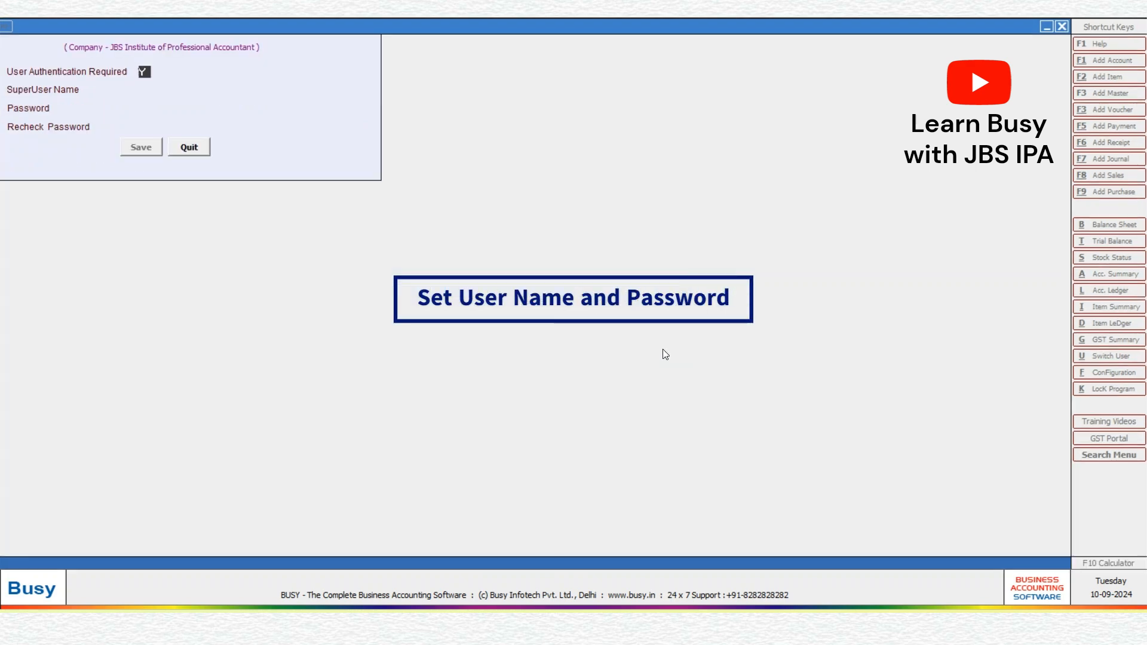
pyautogui.press('Return')
pyautogui.write('admin')
pyautogui.press('Return')
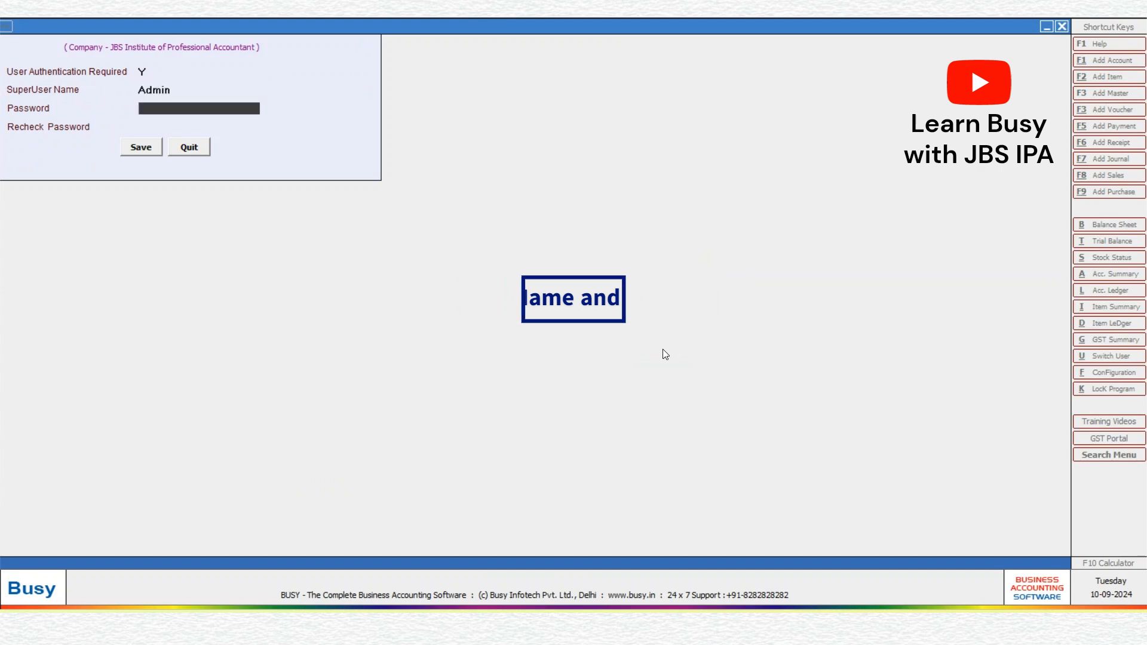
pyautogui.write('12345')
pyautogui.press('Return')
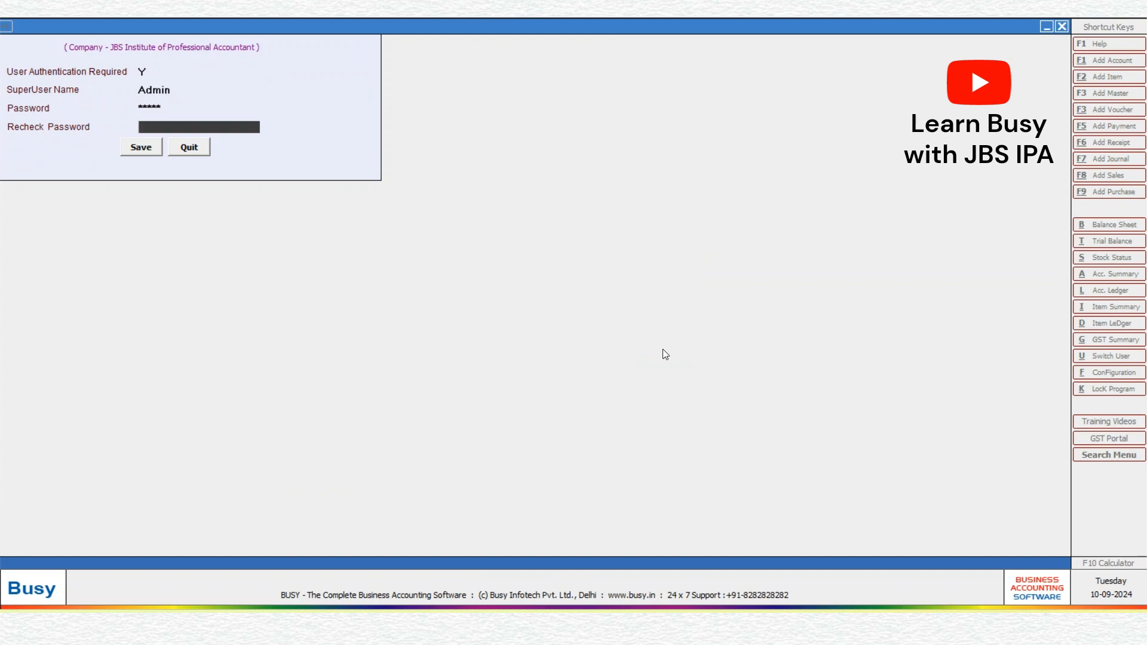
pyautogui.write('12345')
pyautogui.press('Return')
pyautogui.press('Return')
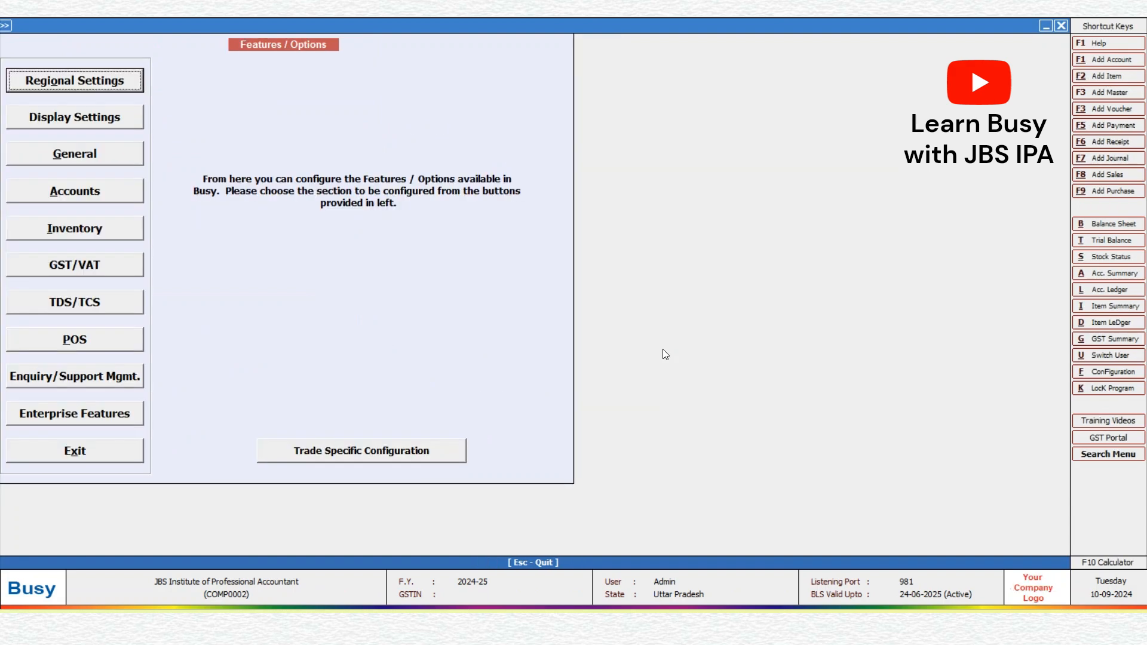
# Step: Leave Features/Options and open JBS Institute of Professional Accountant from the company list
pyautogui.press('Escape')
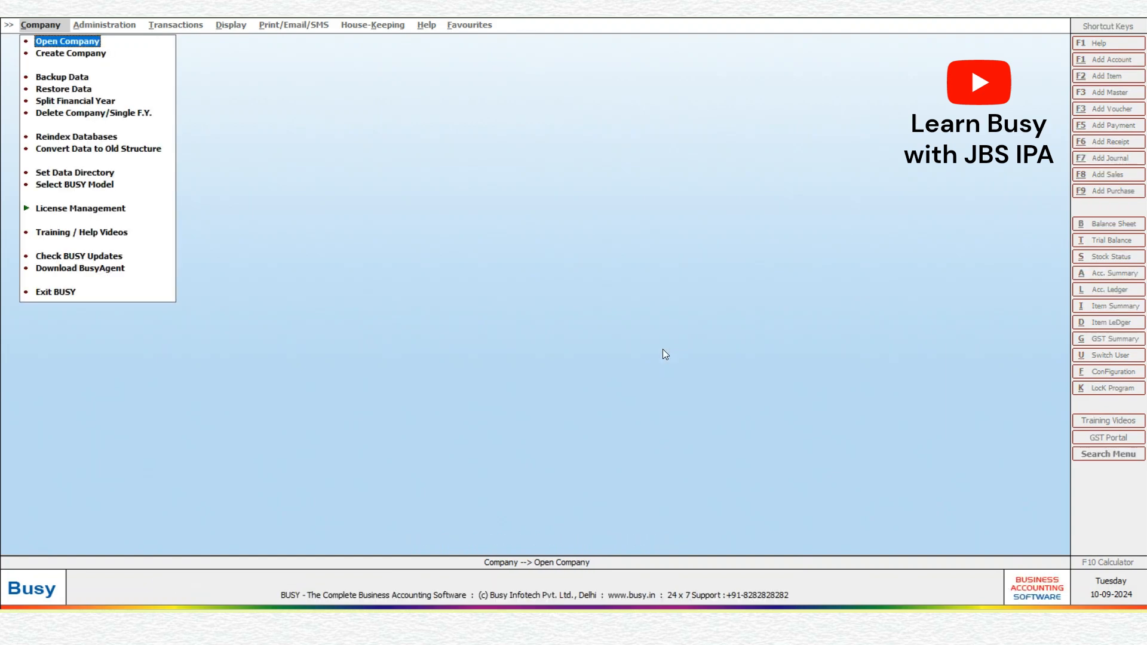
pyautogui.press('Return')
pyautogui.press('Down')
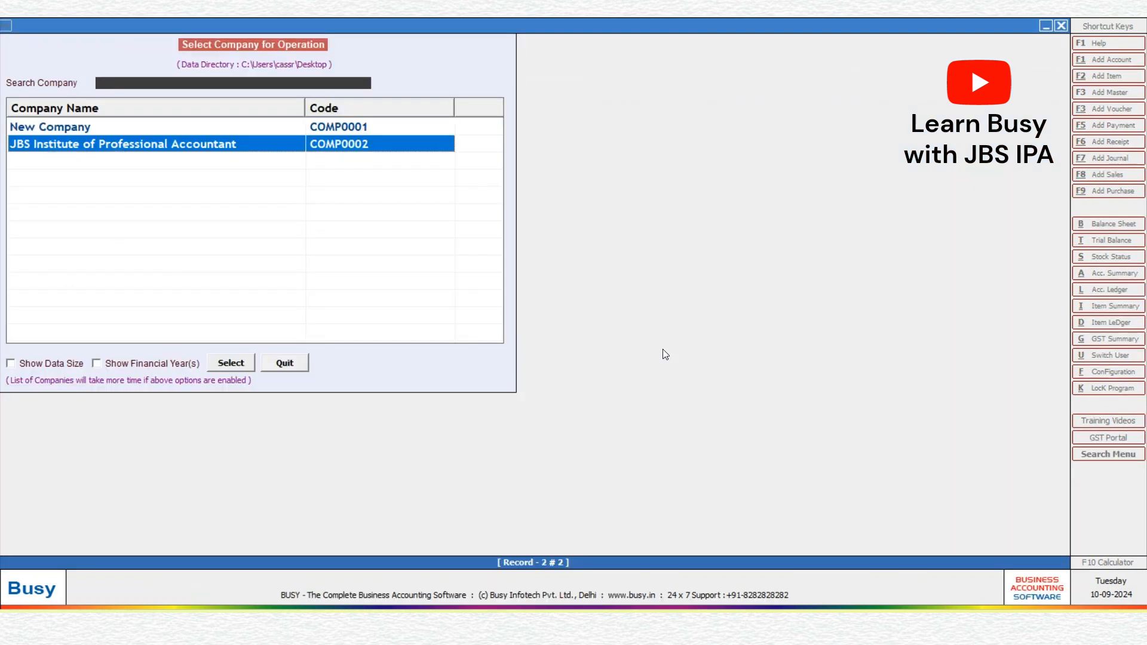
pyautogui.press('Return')
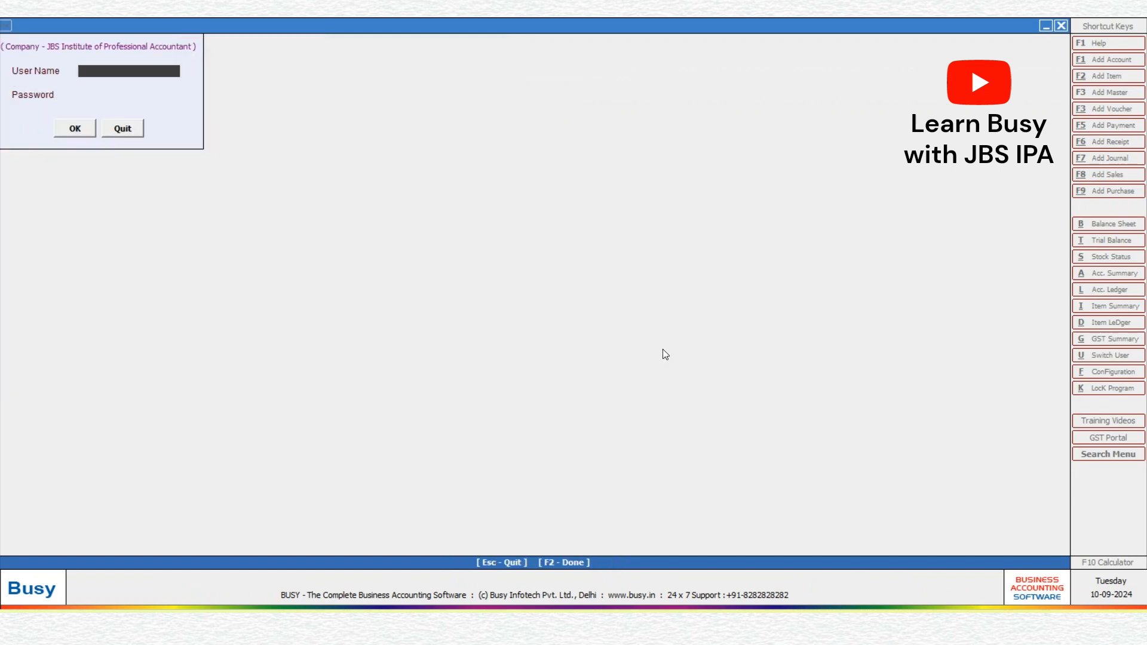
# Step: Log in to the company as Admin with the superuser password
pyautogui.write('min')
pyautogui.press('Return')
pyautogui.write('******')
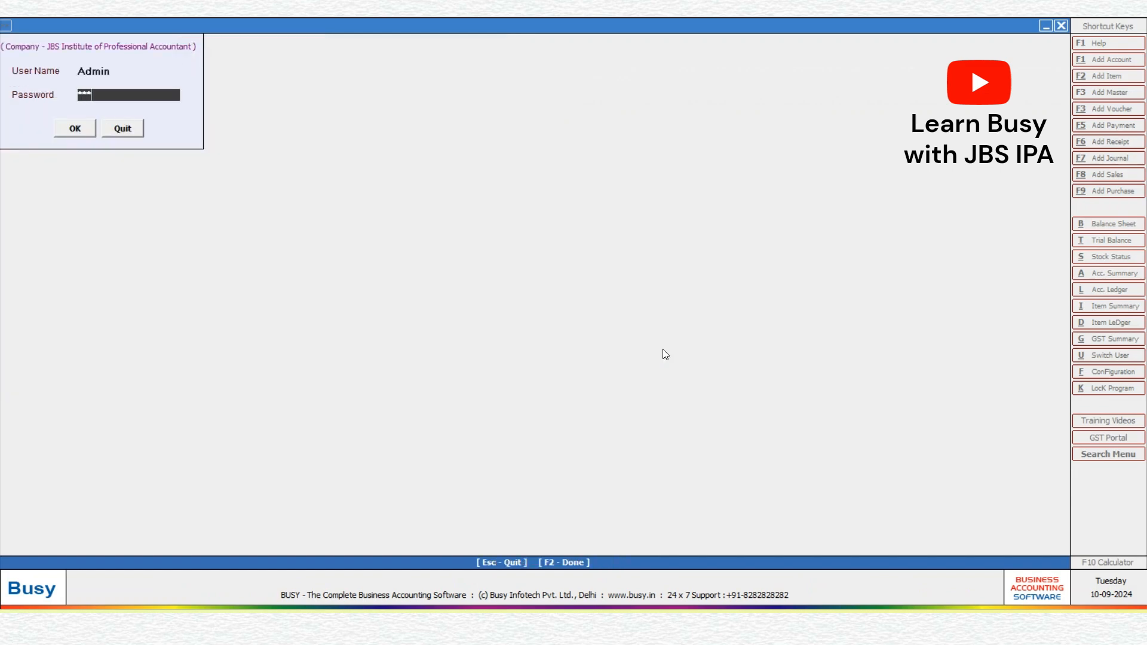
pyautogui.press('Return')
pyautogui.press('Return')
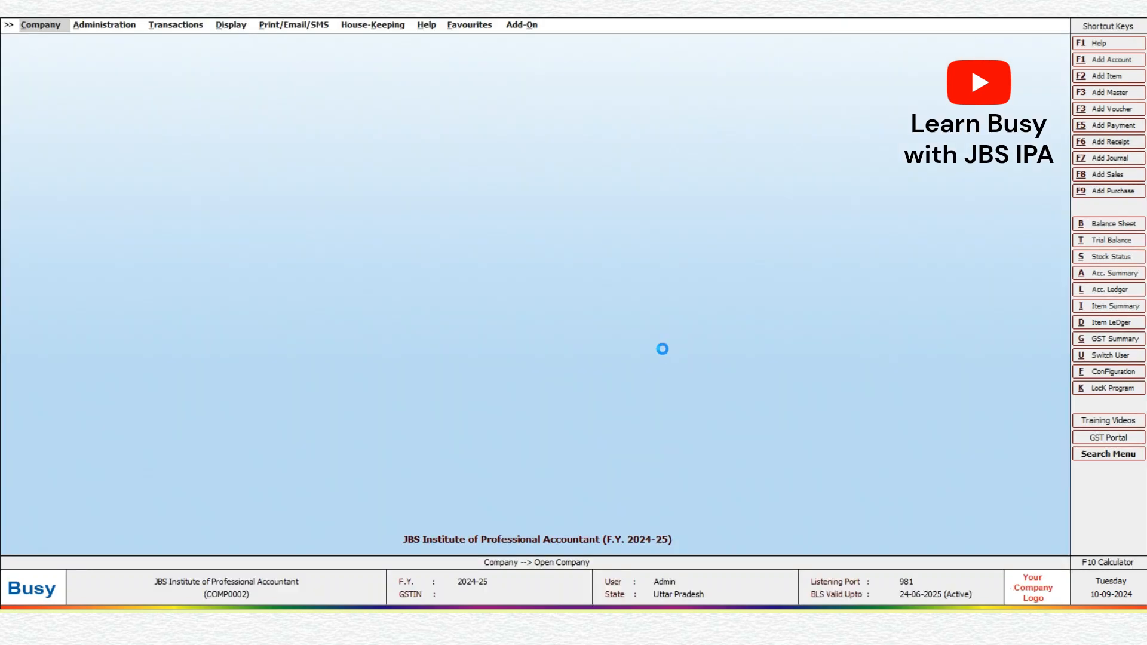
pyautogui.hotkey('alt', 'a')
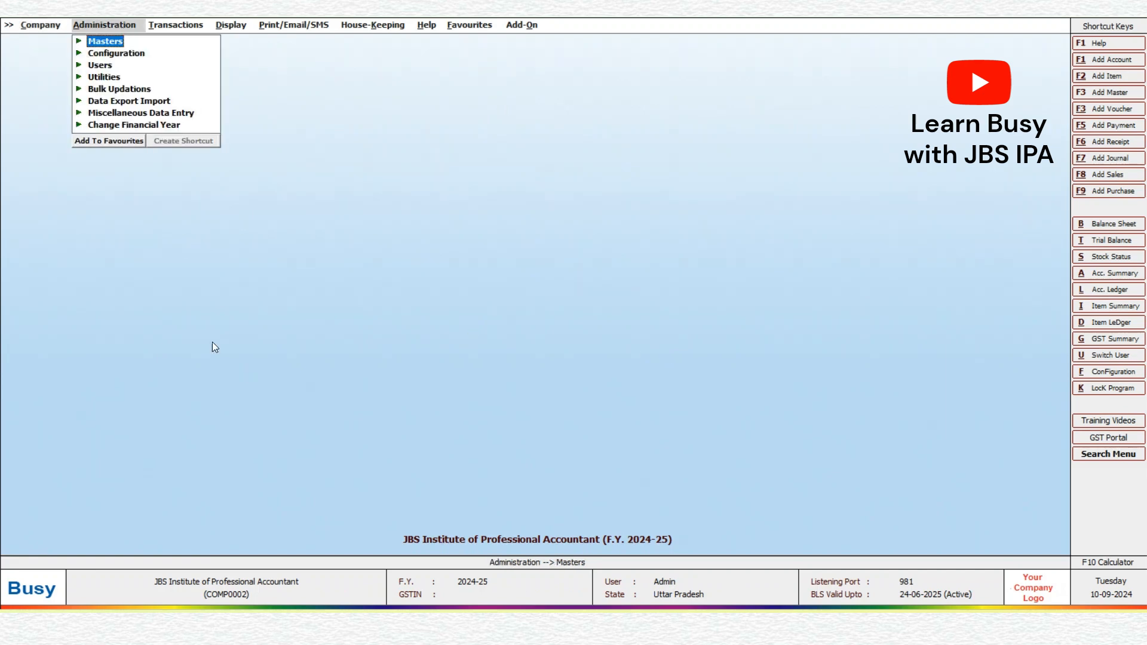
pyautogui.press('Escape')
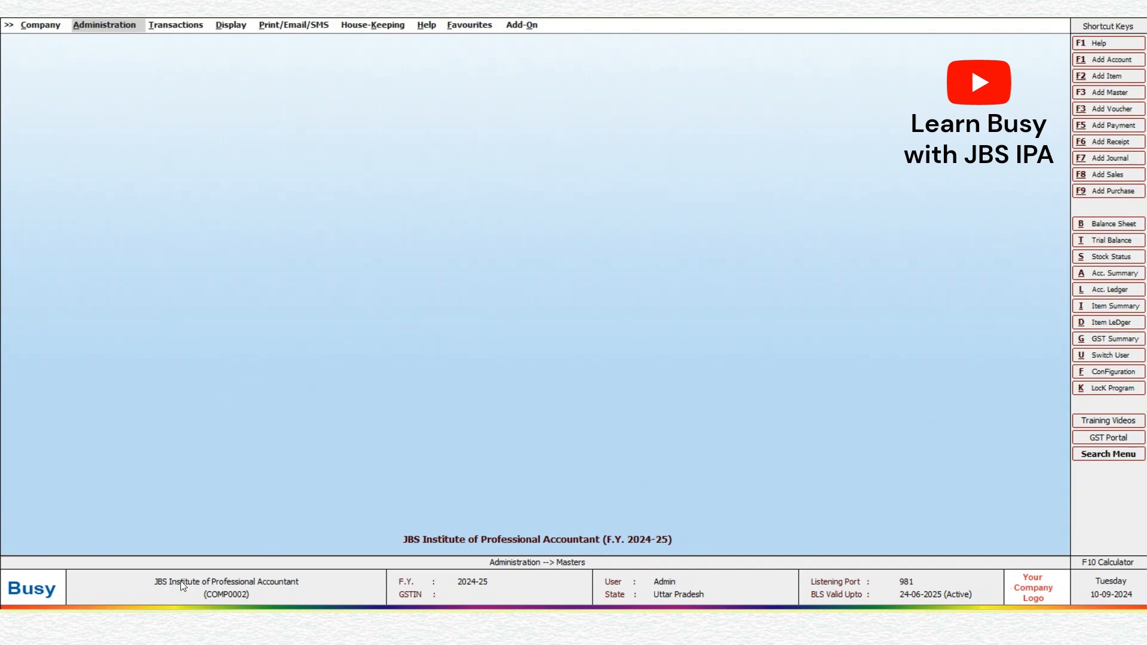